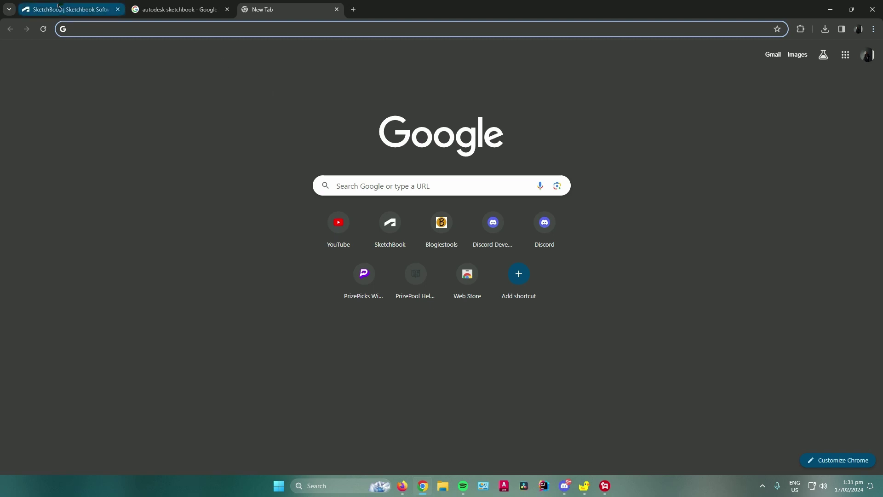
Step: Switch to the Autodesk Sketchbook tab to view its overview page
click(58, 7)
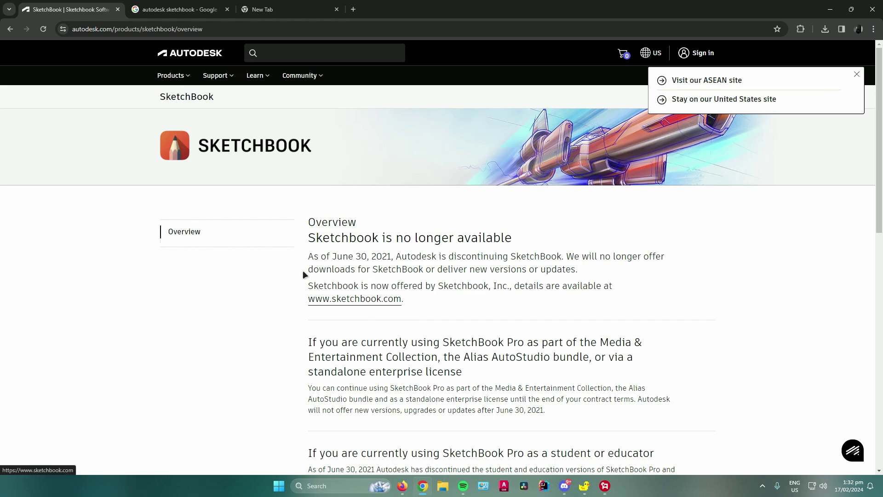
Step: From the 'autodesk sketchbook' Google results, open the 'Downloading and reinstalling' help article
click(199, 12)
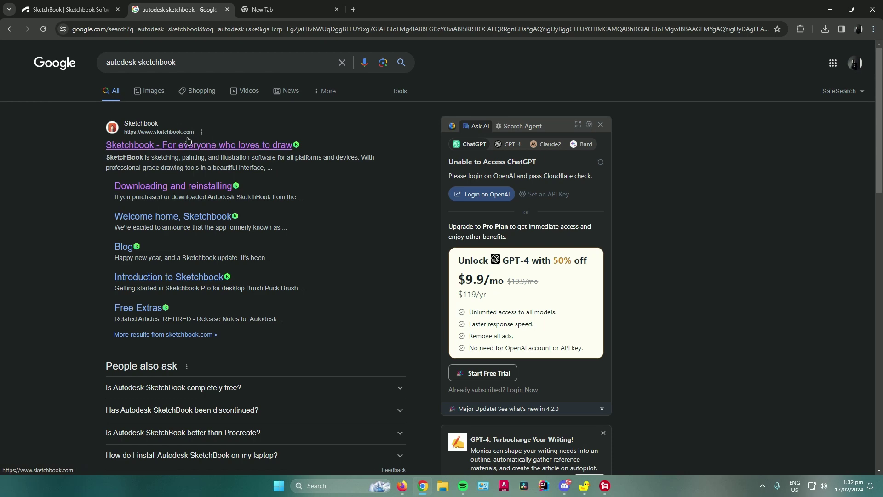
click(166, 192)
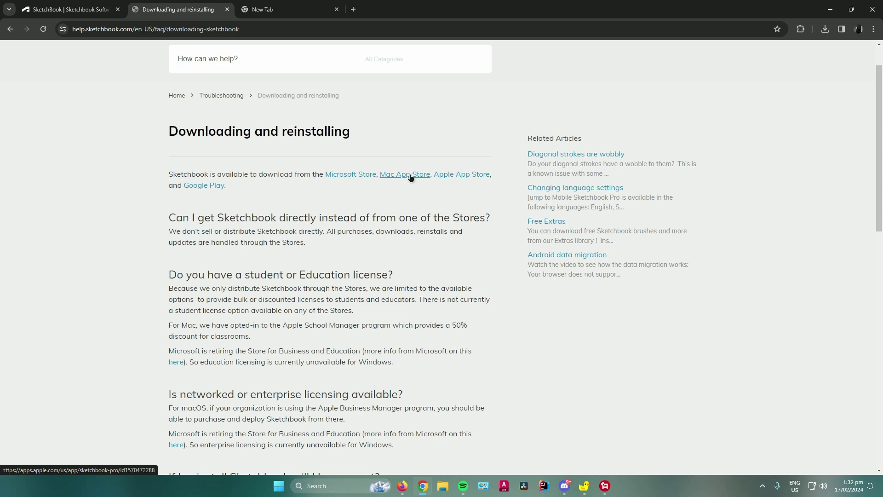
Step: Open the Microsoft Store link in a new tab and view the Sketchbook Pro listing
right_click(337, 176)
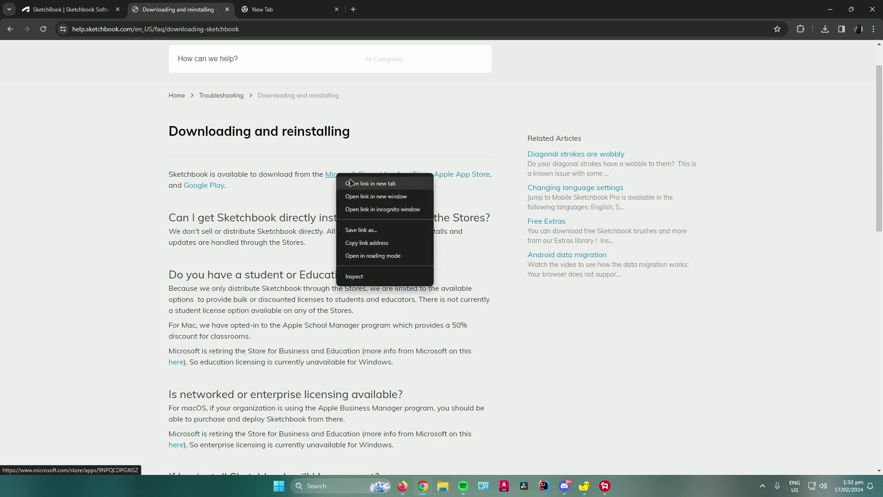
click(365, 183)
click(268, 16)
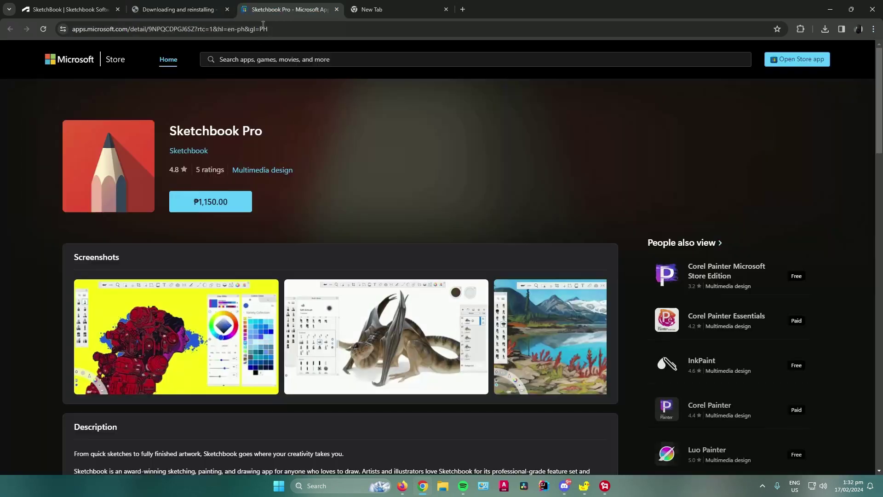
scroll(306, 116, down, 1)
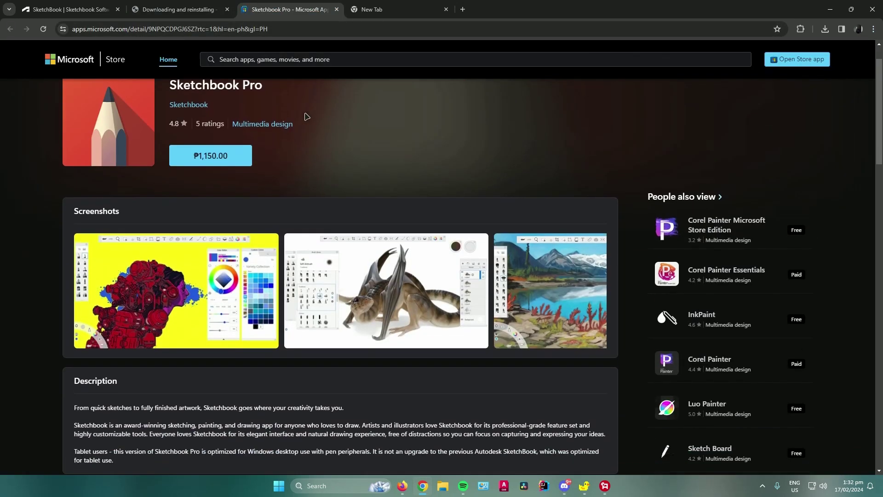
scroll(307, 116, down, 1)
scroll(307, 115, down, 3)
scroll(366, 180, up, 1)
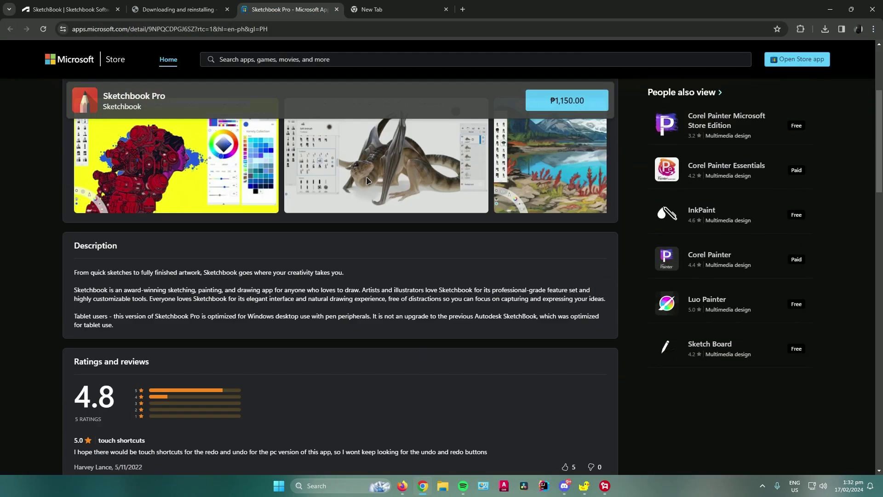
scroll(366, 181, up, 4)
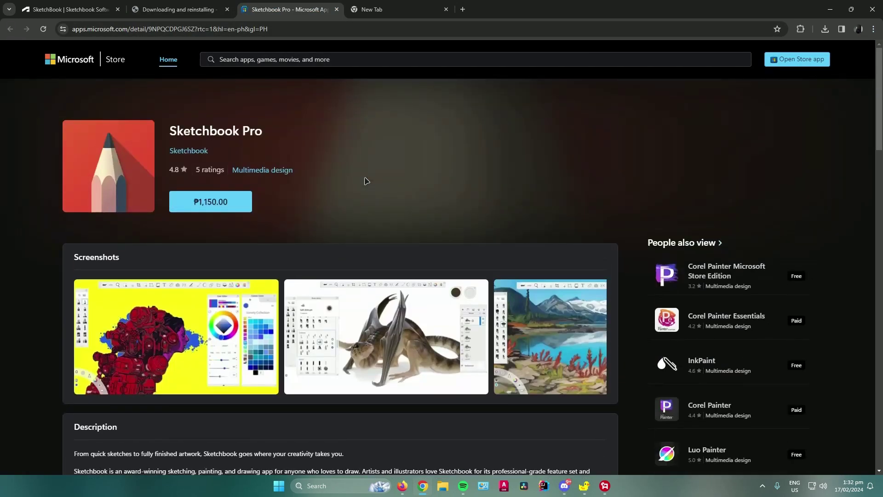
Step: Search the Microsoft Store for 'sketchbook'
click(241, 62)
text(sketchbook)
key(Return)
scroll(283, 96, down, 1)
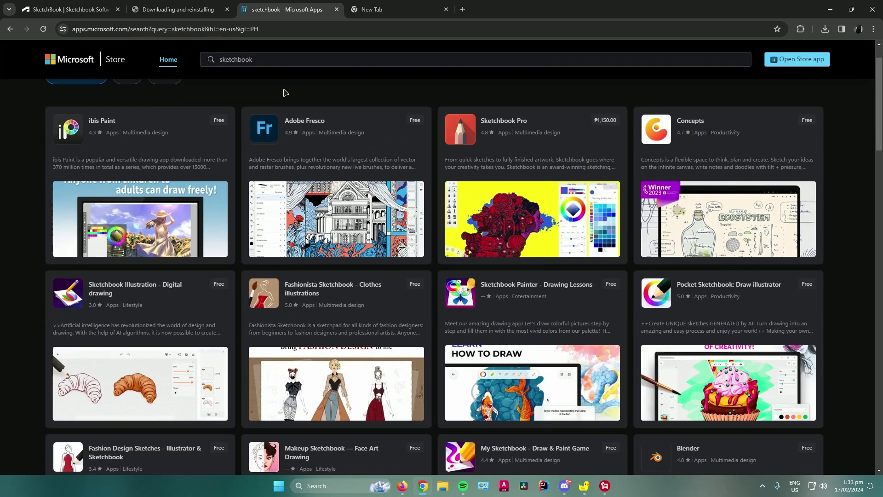
scroll(289, 105, down, 3)
scroll(290, 111, up, 4)
scroll(291, 111, up, 1)
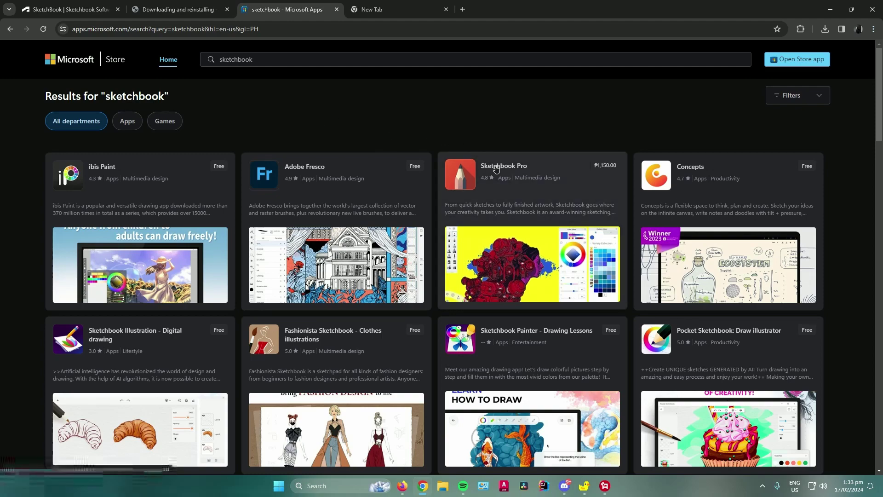
scroll(399, 141, down, 3)
scroll(399, 141, down, 1)
scroll(398, 141, down, 2)
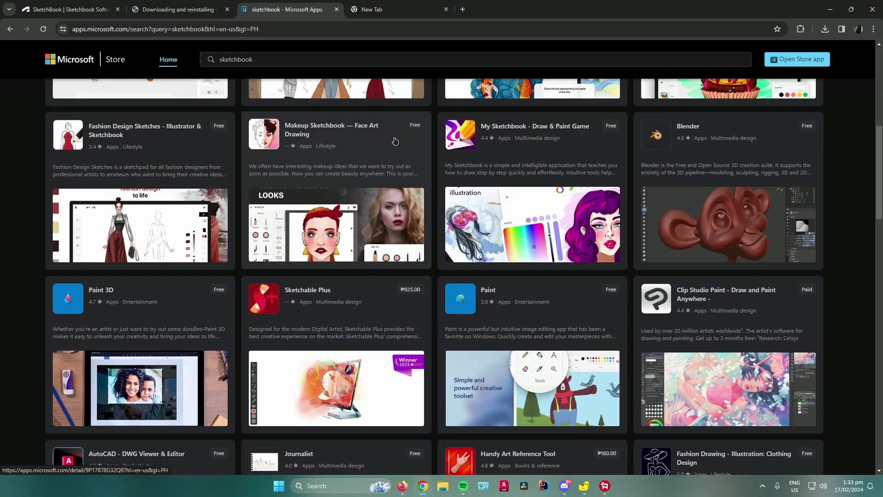
scroll(310, 104, up, 6)
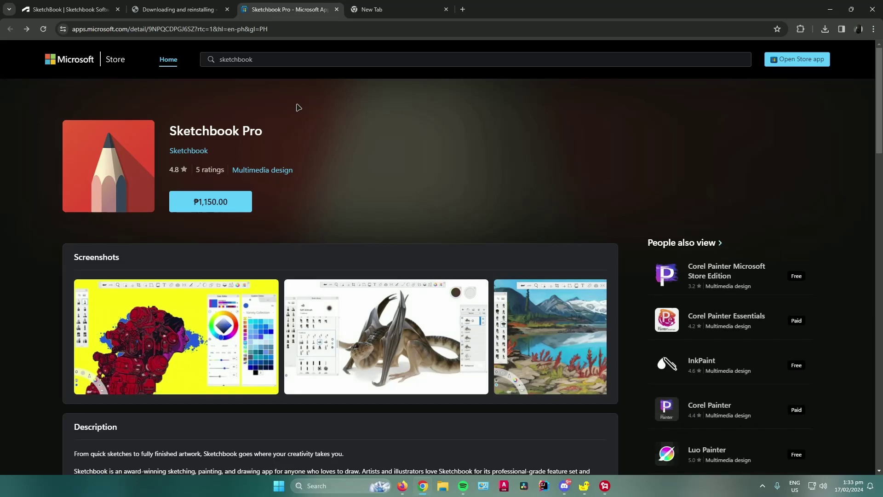
scroll(311, 110, down, 3)
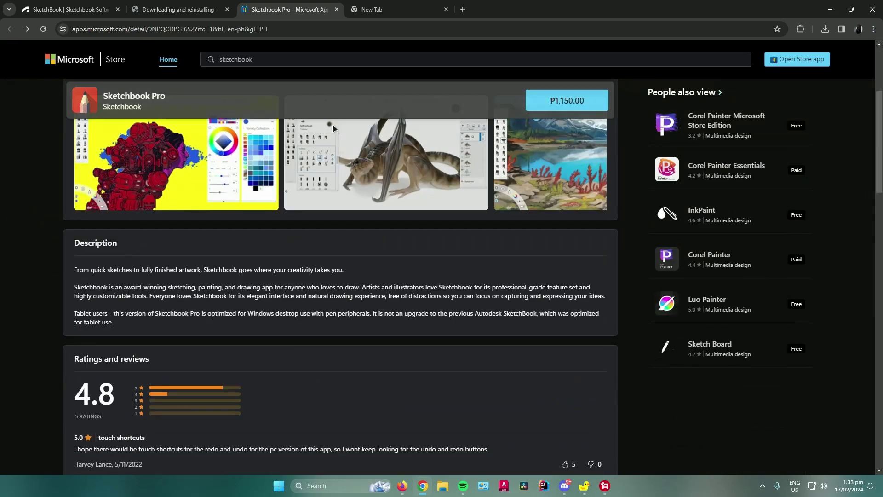
scroll(331, 124, down, 2)
scroll(333, 167, up, 4)
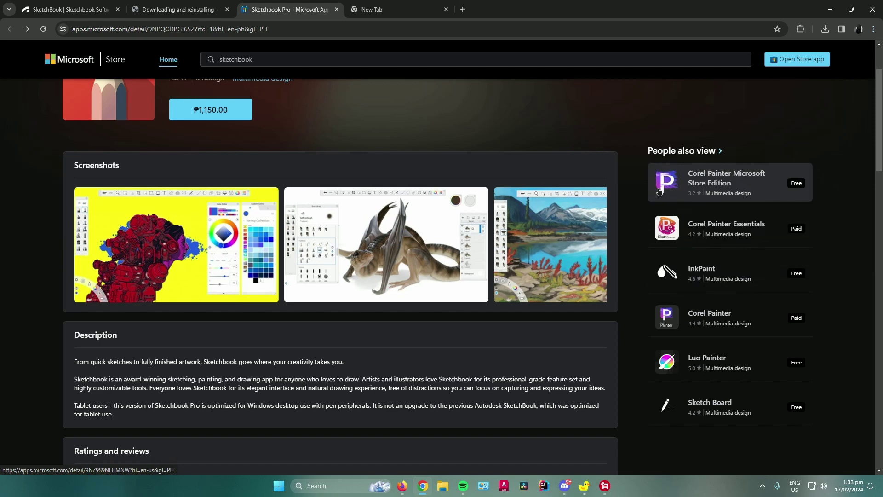
scroll(660, 190, up, 2)
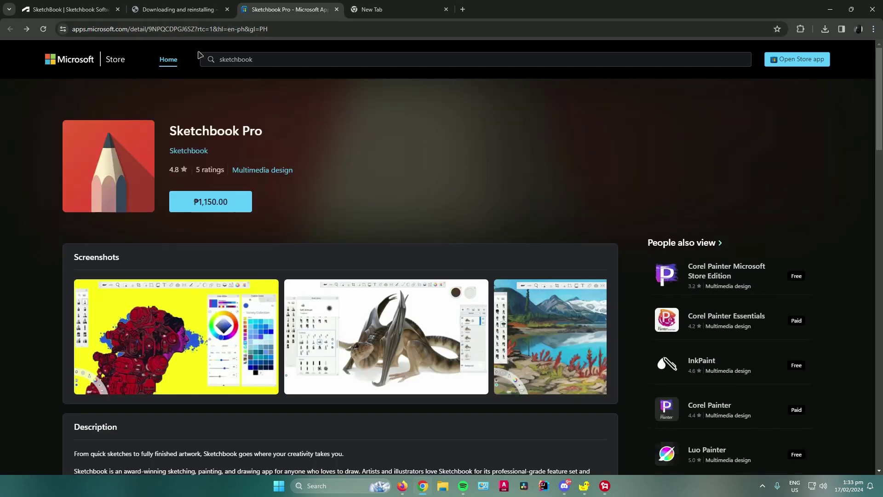